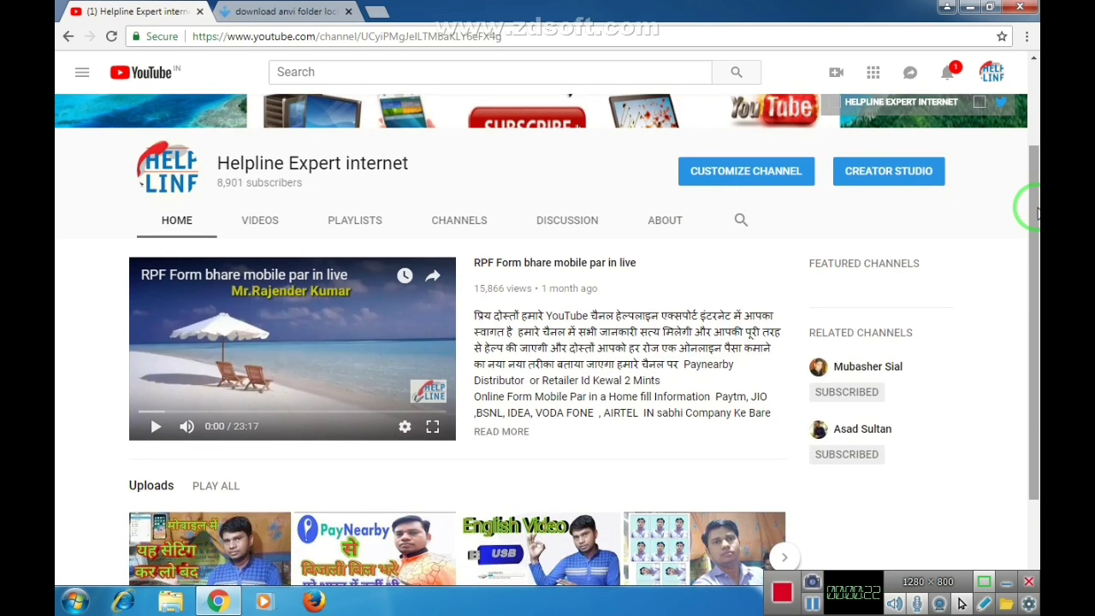
- Look over the YouTube channel page and the Anvi Folder Locker download page on Uptodown
scroll(1031, 225, "up", 3)
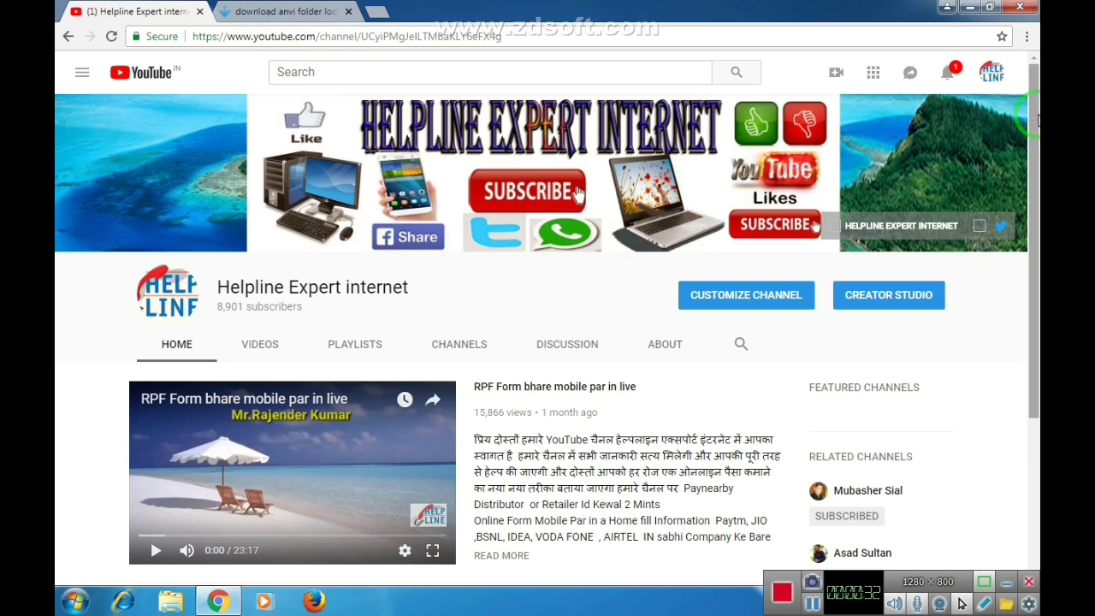
mouse_move(1037, 75)
left_mouse_down()
mouse_move(1029, 254)
mouse_move(1035, 56)
left_mouse_up()
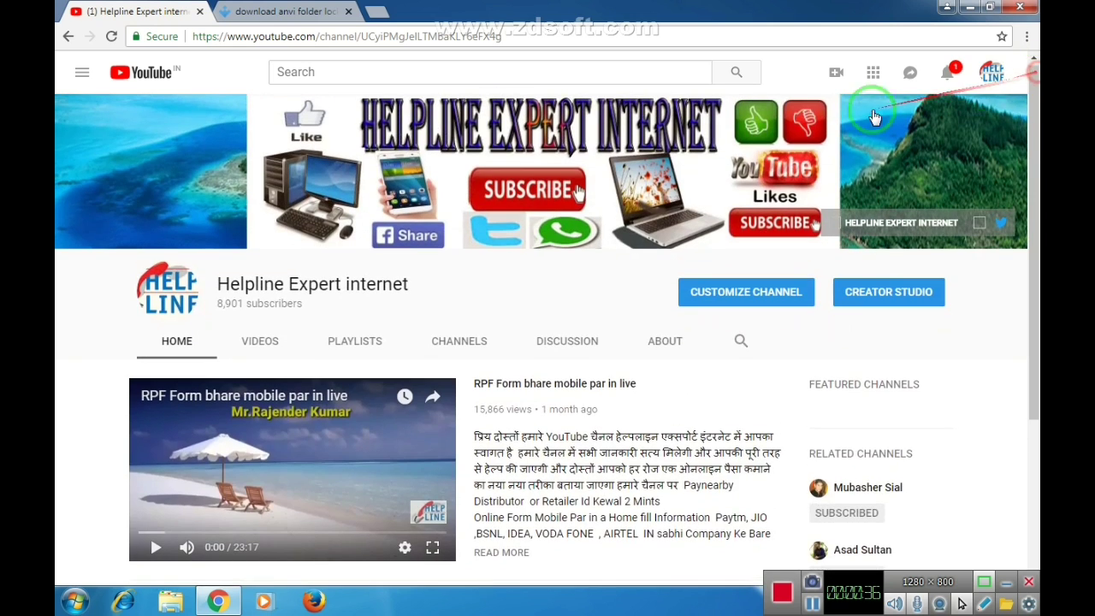
left_click(244, 12)
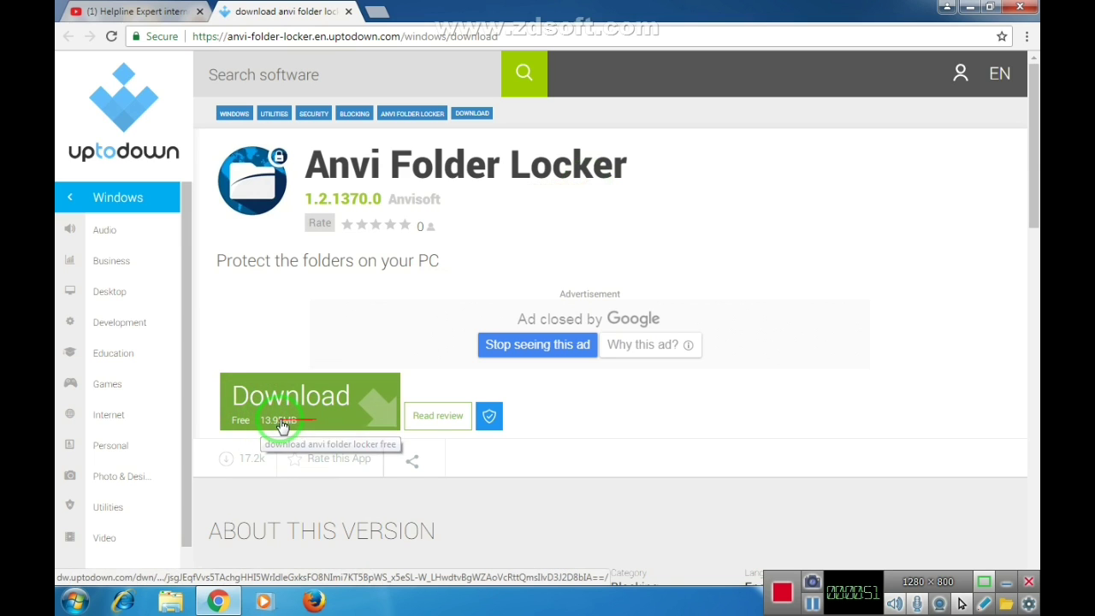
left_click_drag(279, 422, 403, 311)
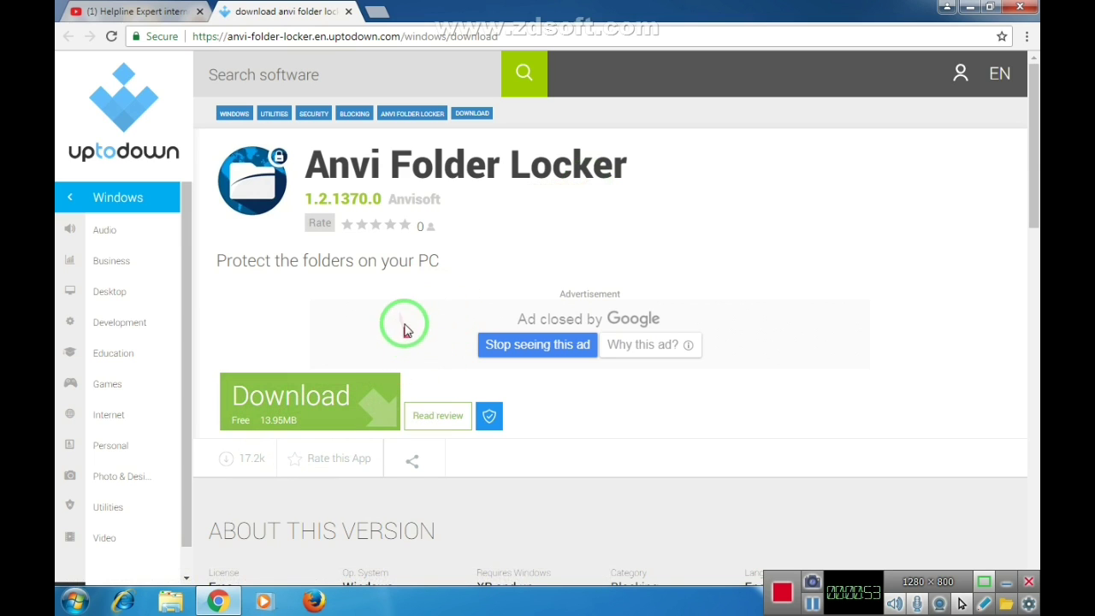
left_click(137, 11)
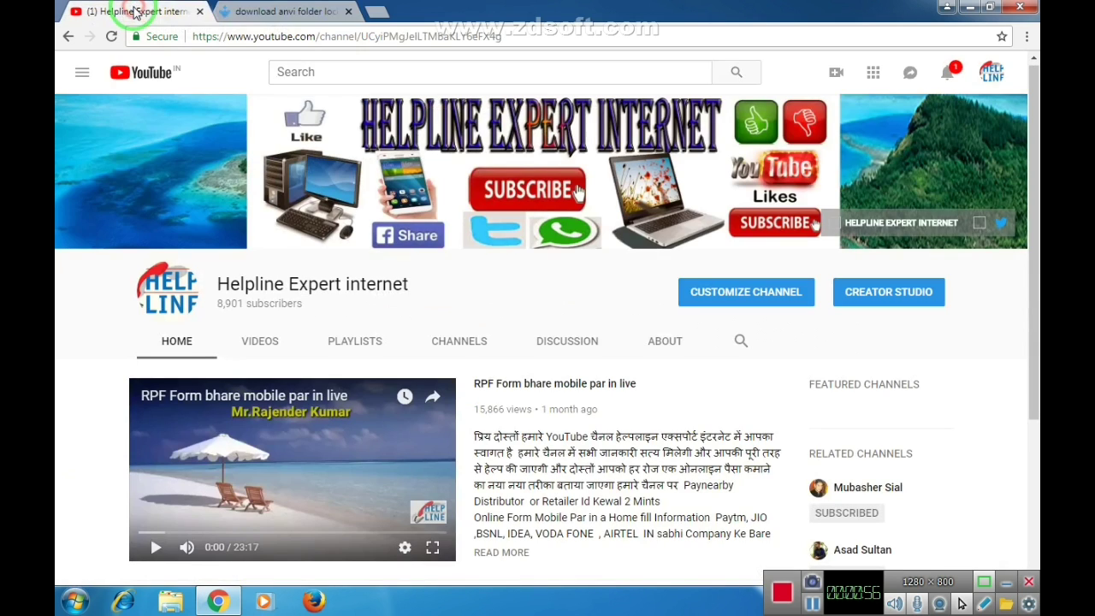
- Switch to Anvi Folder Locker from the desktop and create the master password, confirming it and entering the recovery e-mail address
left_click(971, 8)
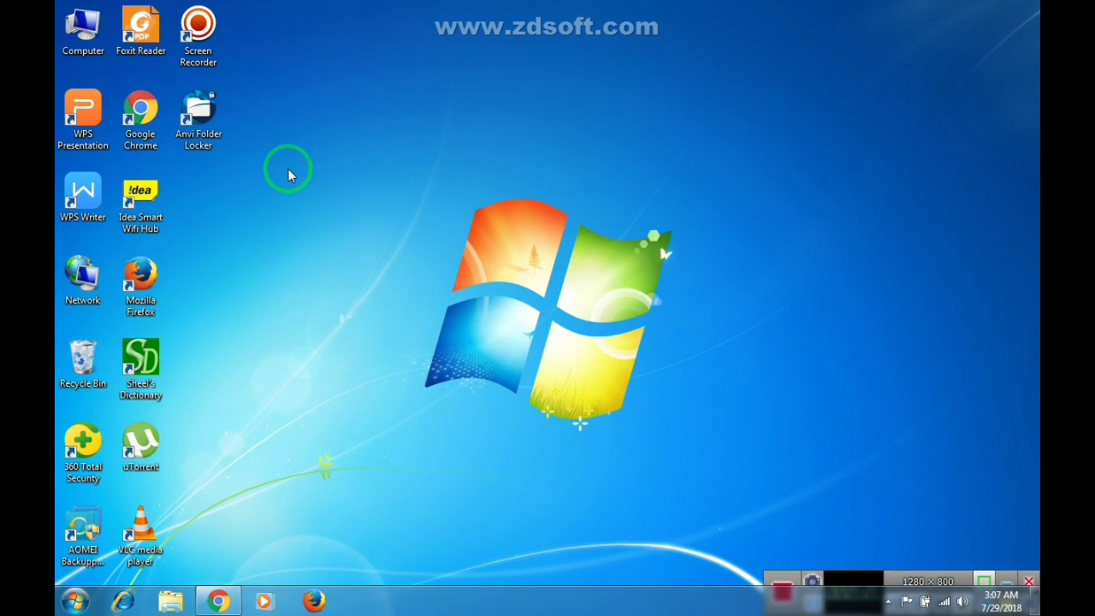
double_click(198, 125)
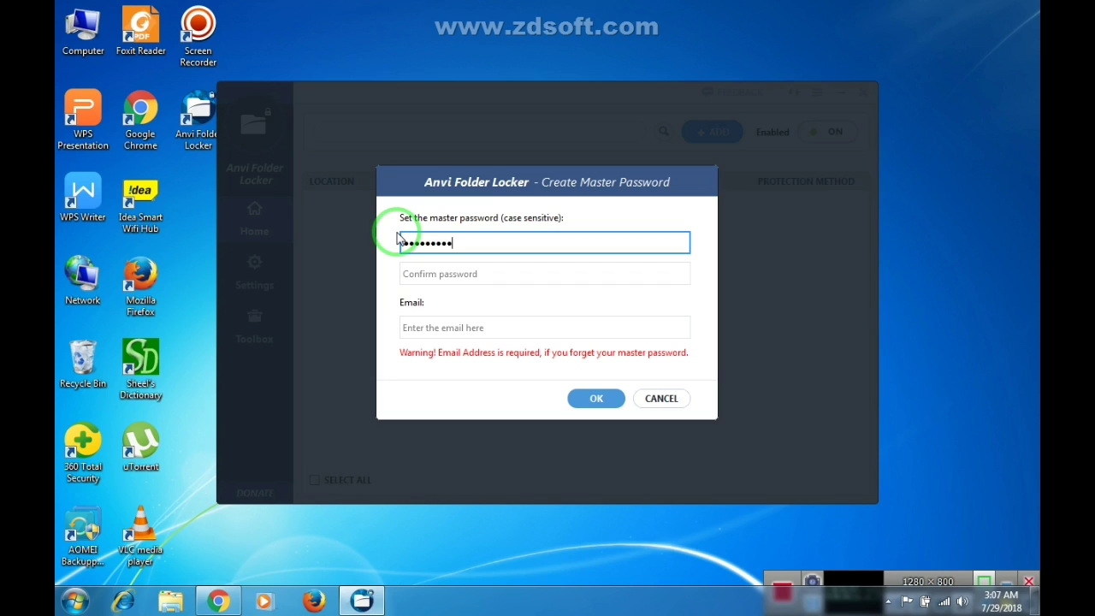
key("Tab")
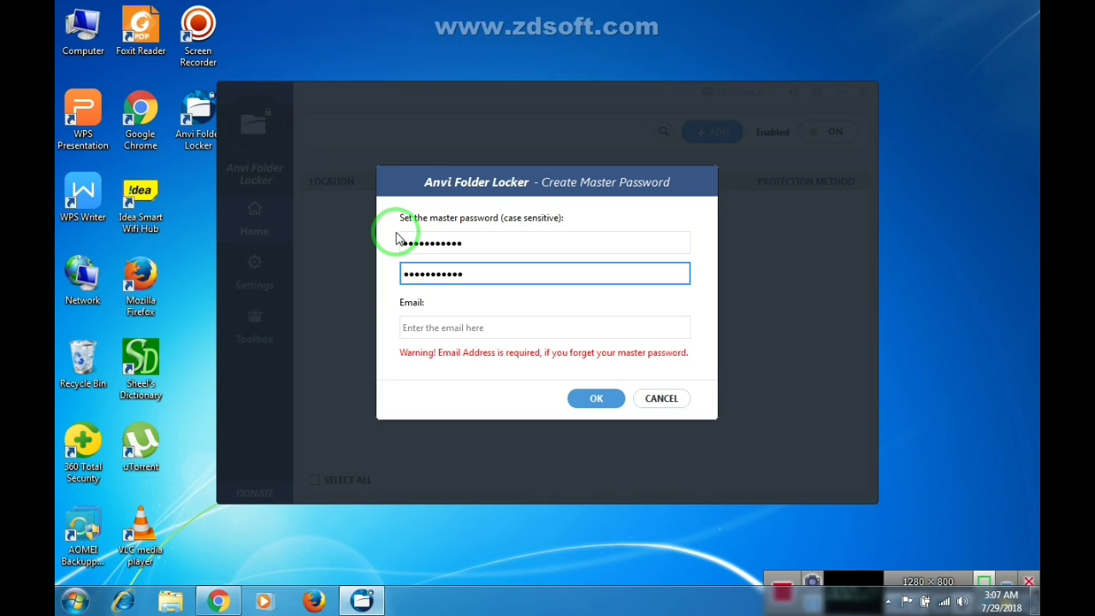
left_click(444, 326)
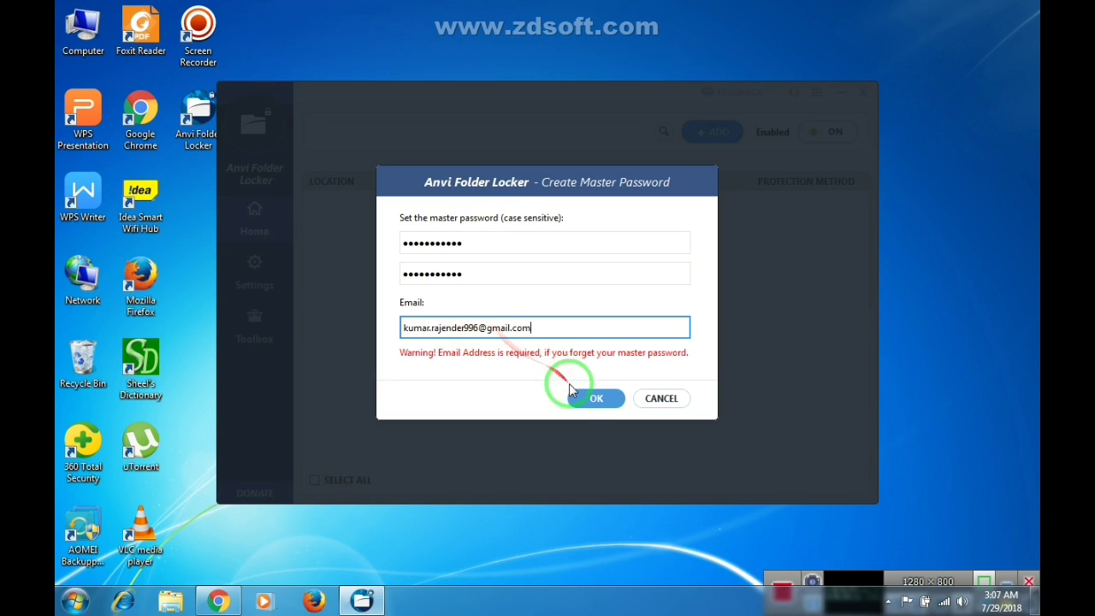
left_click(590, 400)
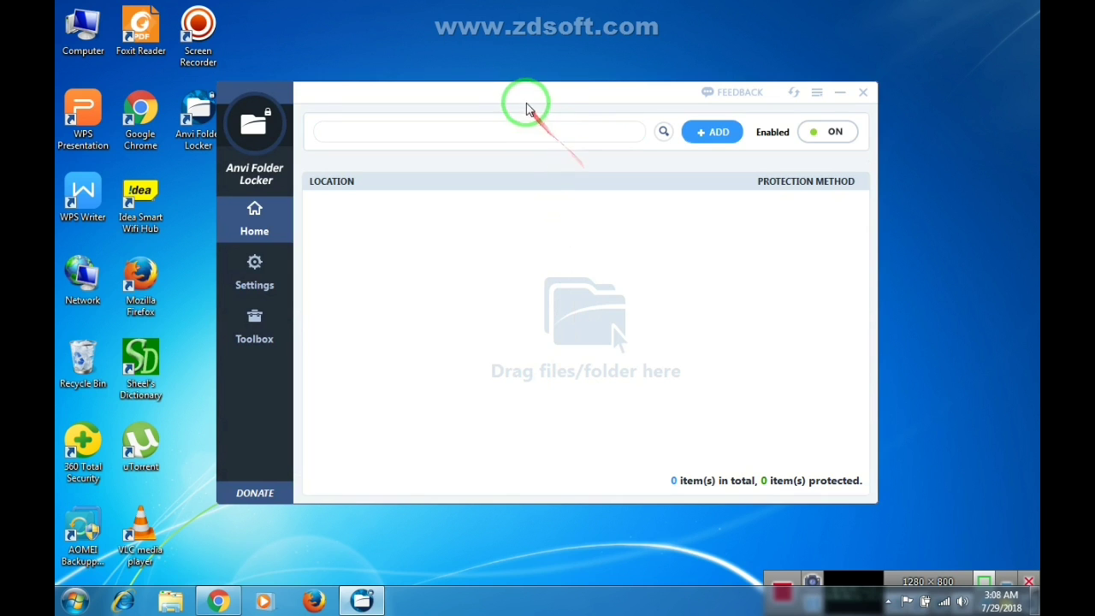
- Add the photo folder stored on the Desktop to the list of protected items
left_click_drag(521, 92, 571, 84)
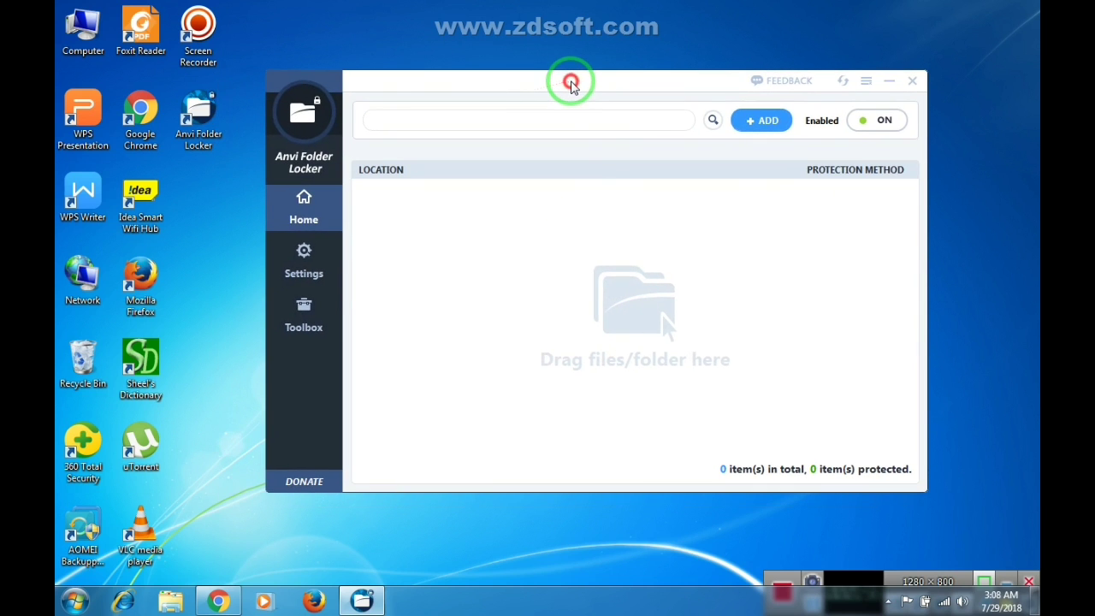
left_click(580, 359)
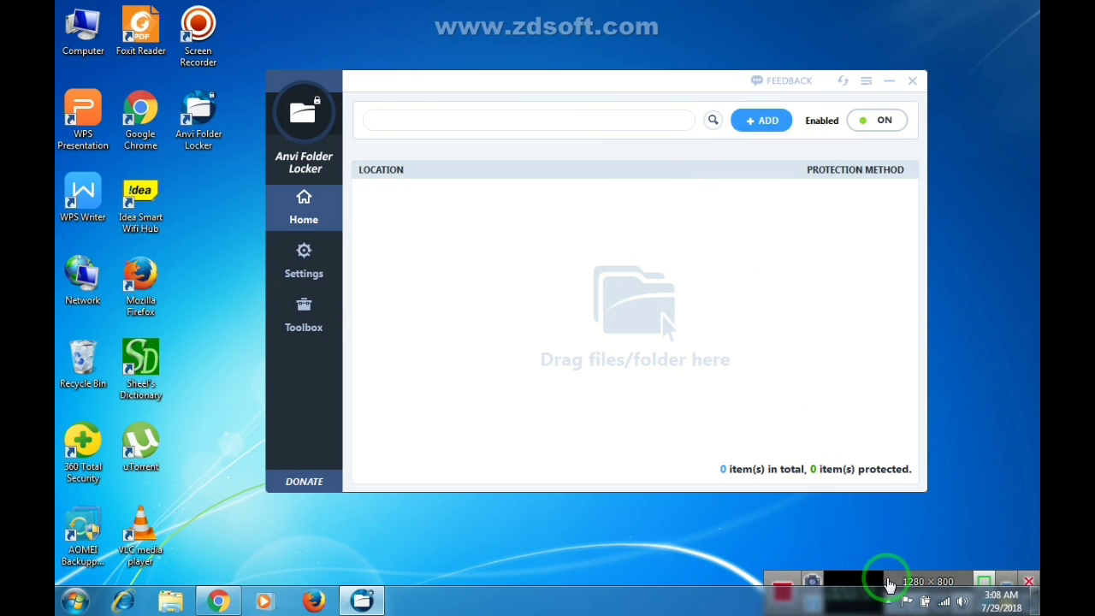
mouse_move(885, 565)
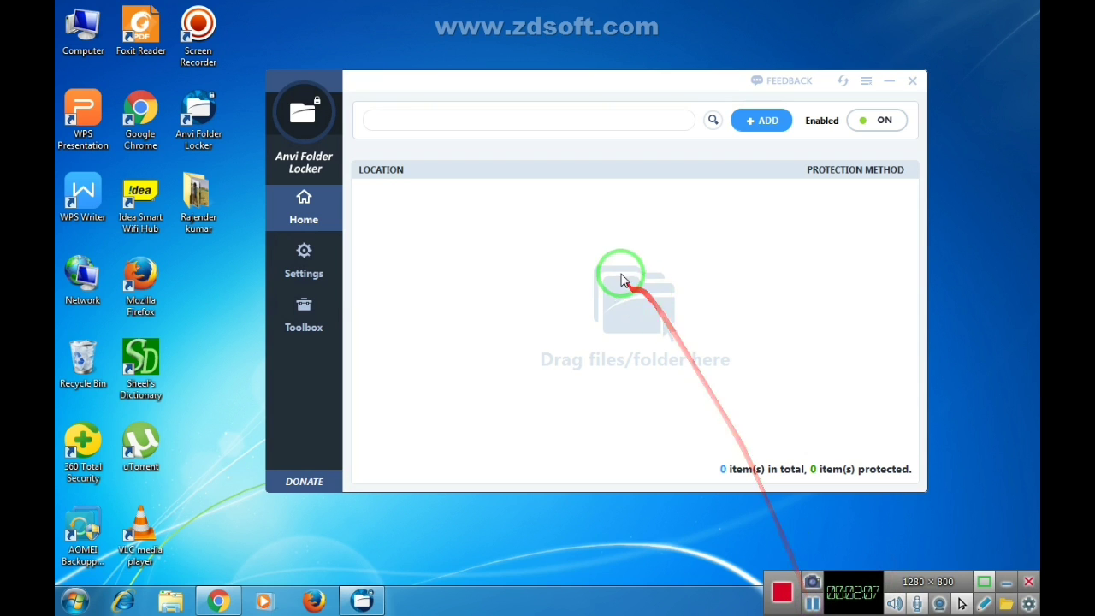
left_click(755, 125)
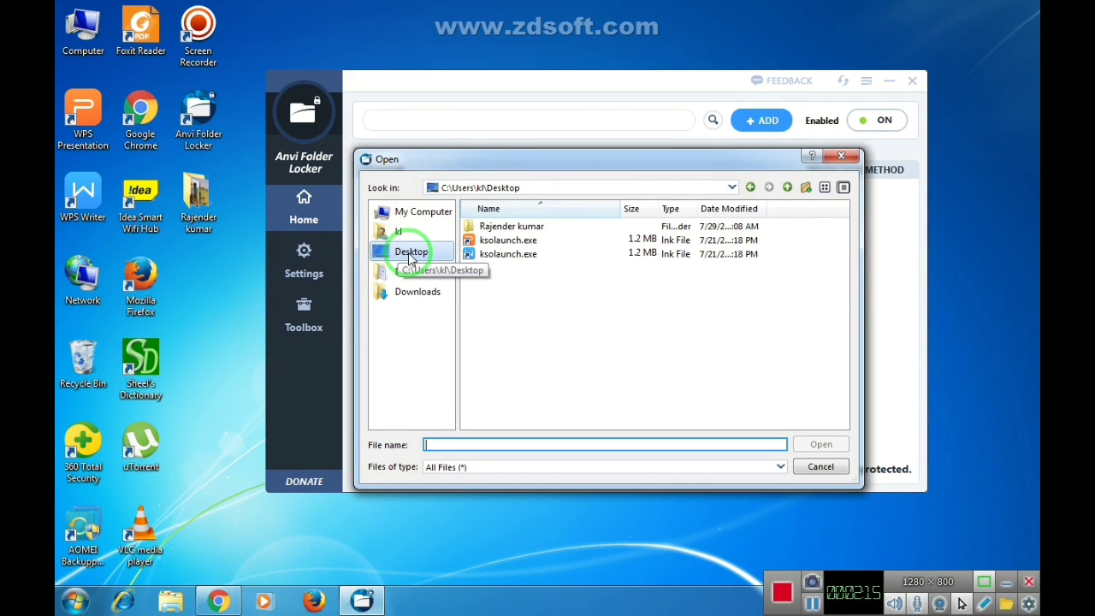
left_click(408, 257)
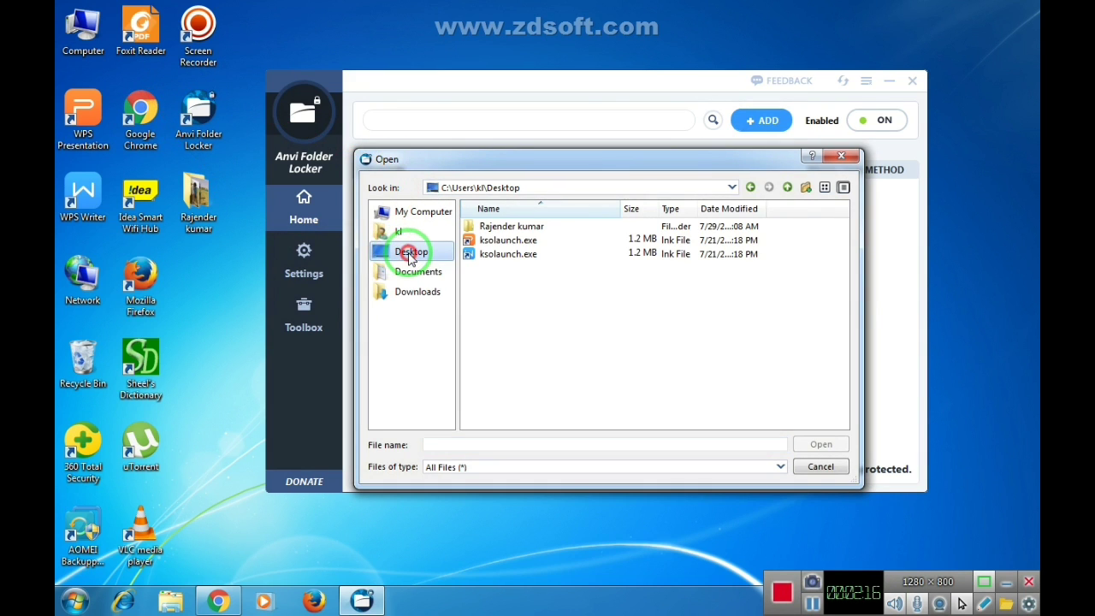
left_click(499, 229)
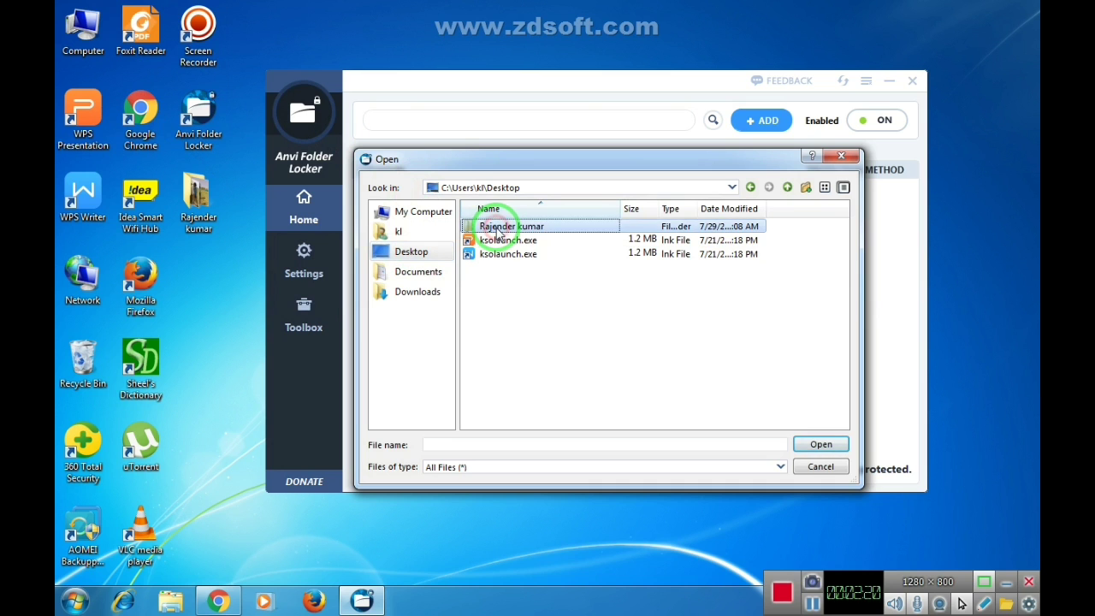
left_click(822, 445)
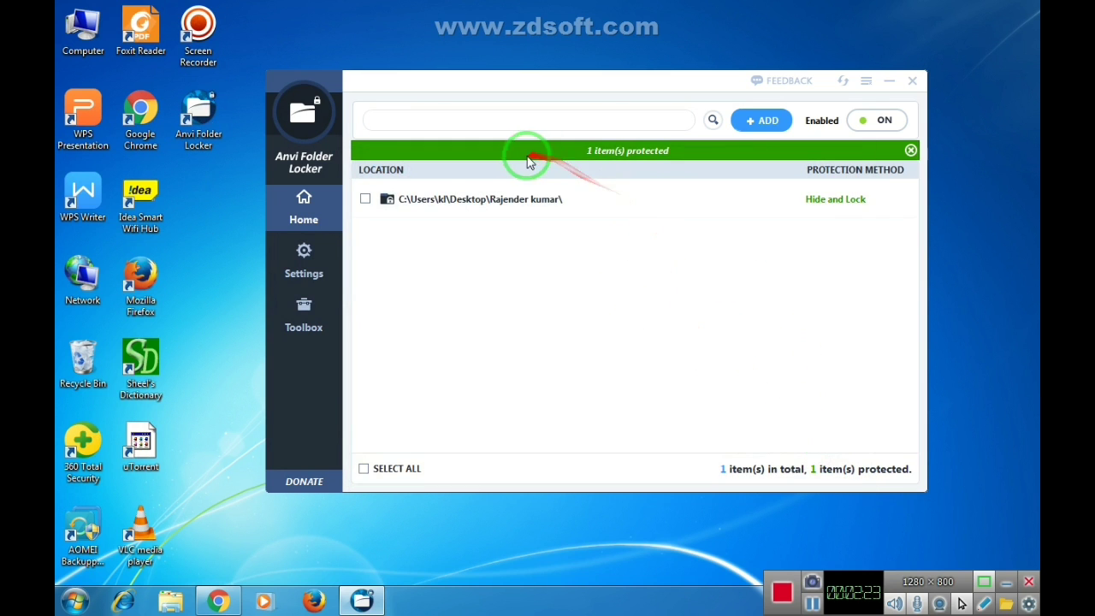
- Change the added folder's protection method to Password, using the default master password
mouse_move(410, 198)
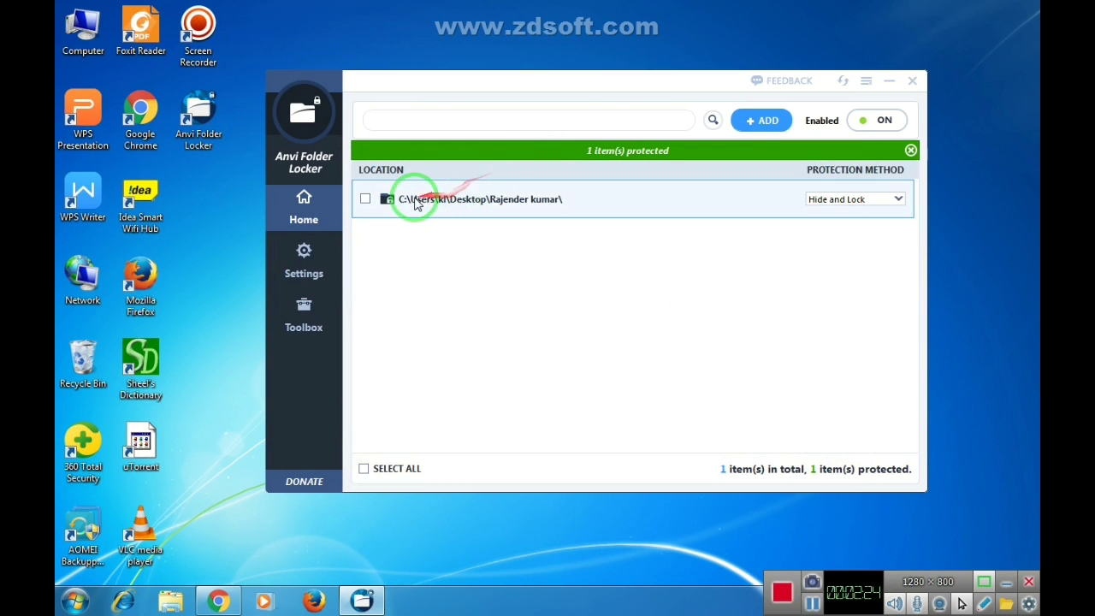
left_click(856, 200)
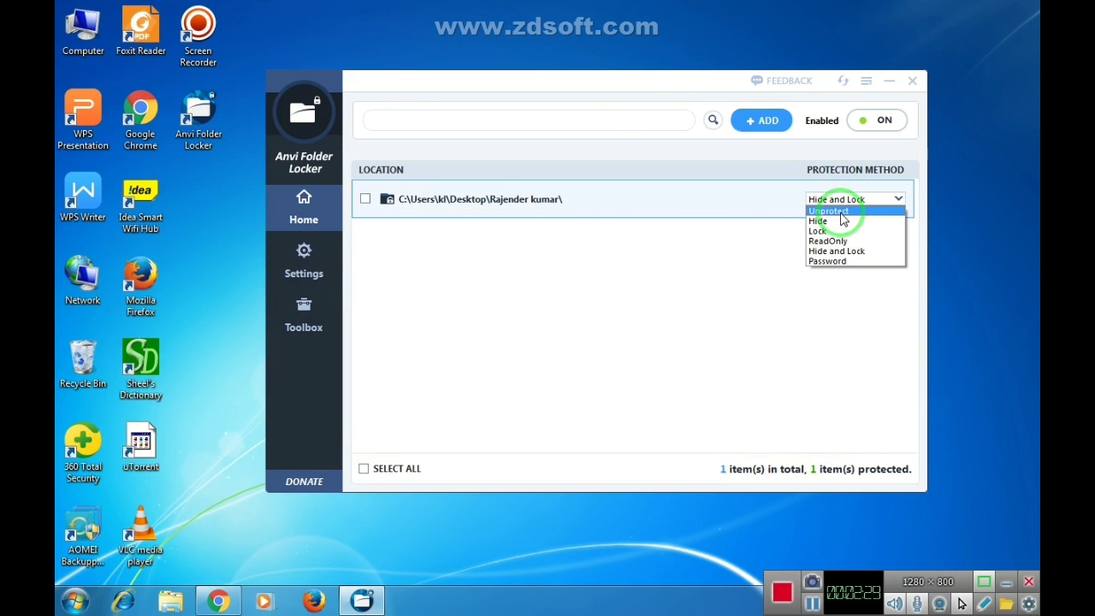
left_click(845, 261)
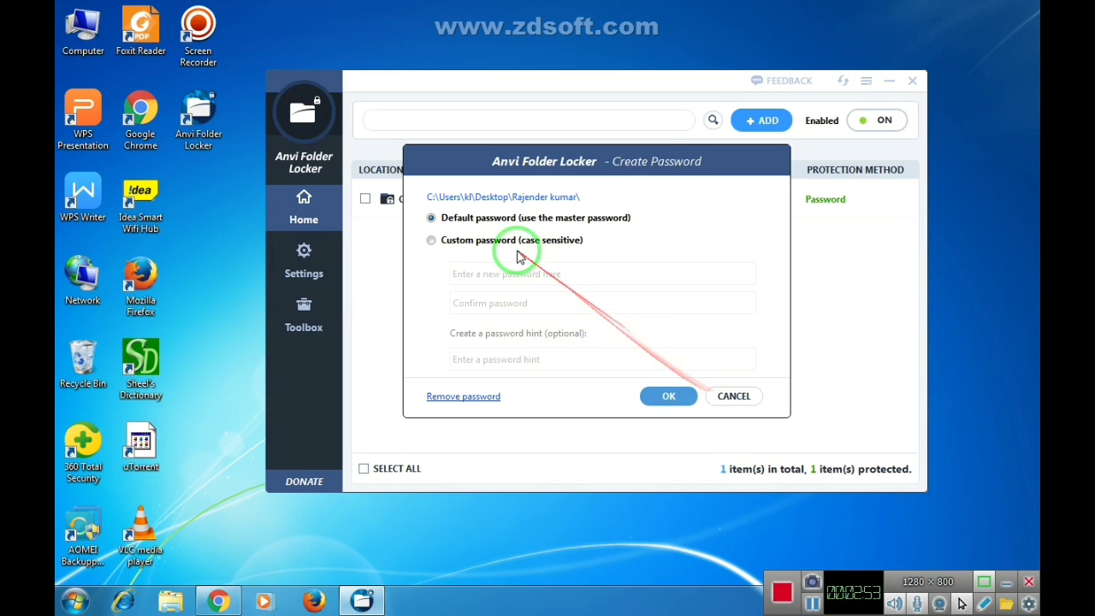
left_click(665, 396)
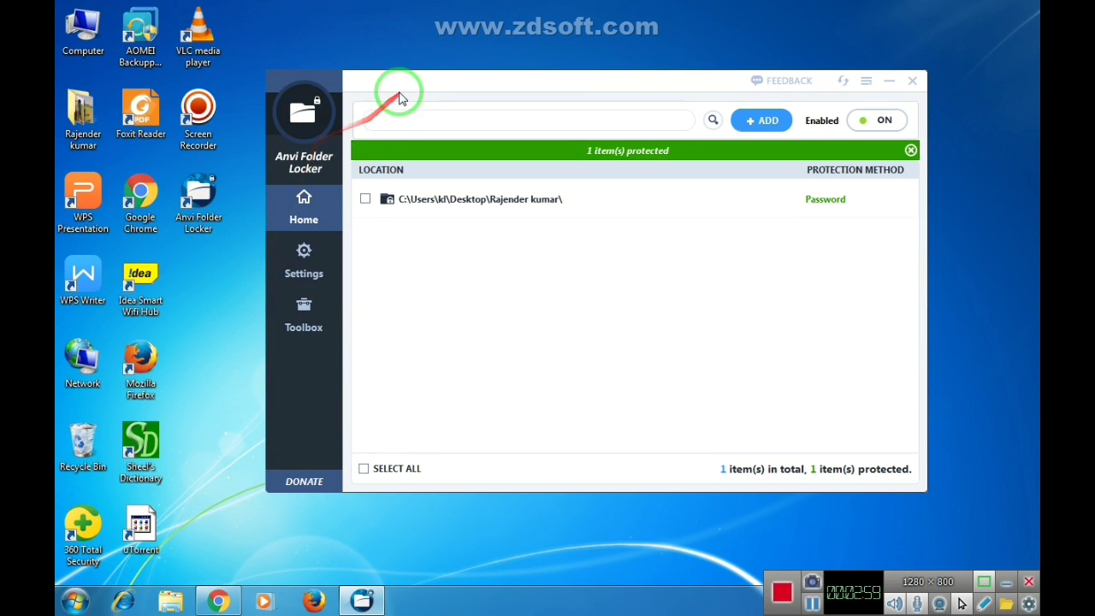
- Open the protected desktop folder by entering its password, close it and restore its protection
double_click(72, 105)
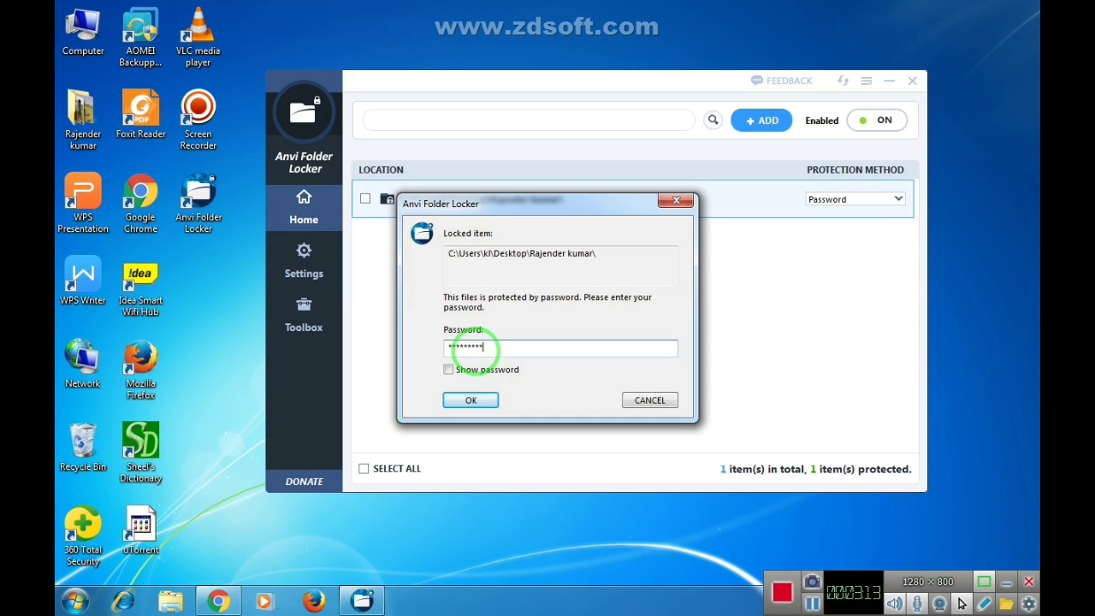
left_click(462, 400)
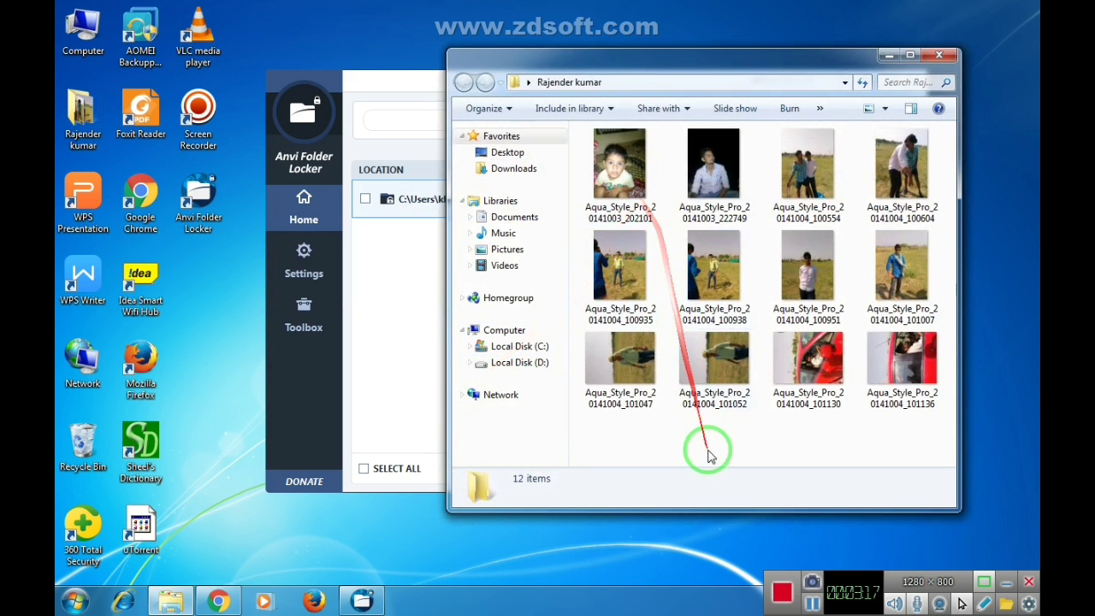
left_click(938, 55)
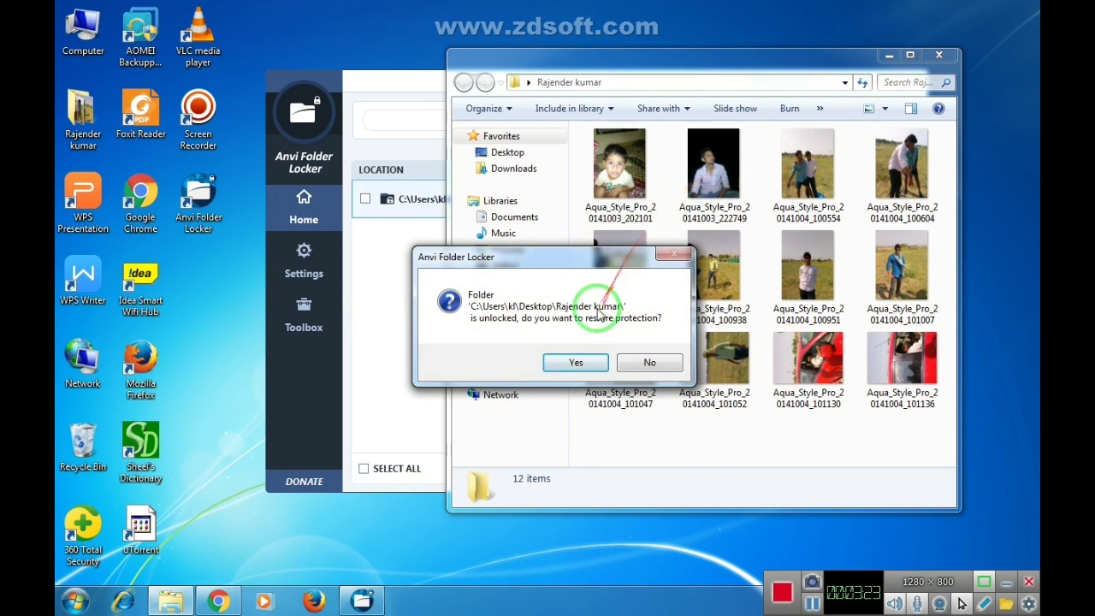
left_click(561, 364)
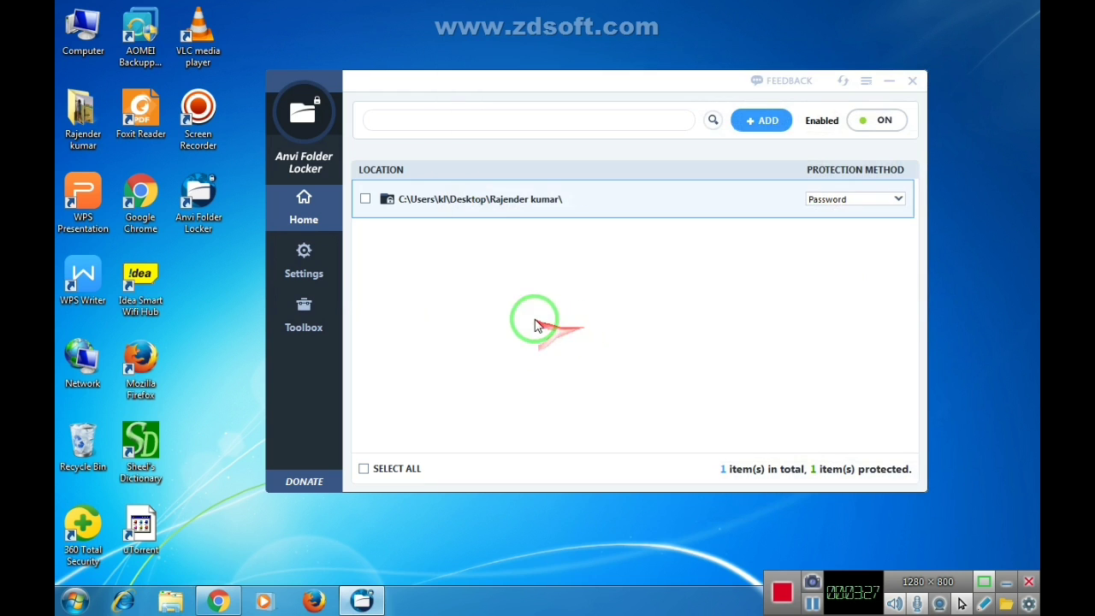
- Change the folder's protection method to Hide and refresh the desktop
left_click(77, 119)
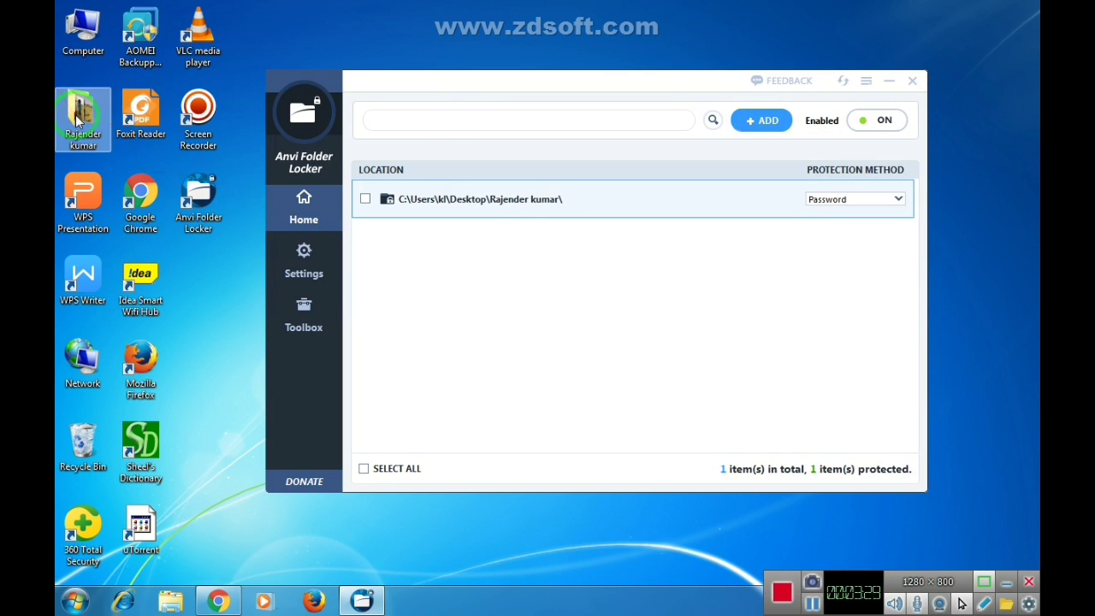
left_click_drag(77, 119, 878, 201)
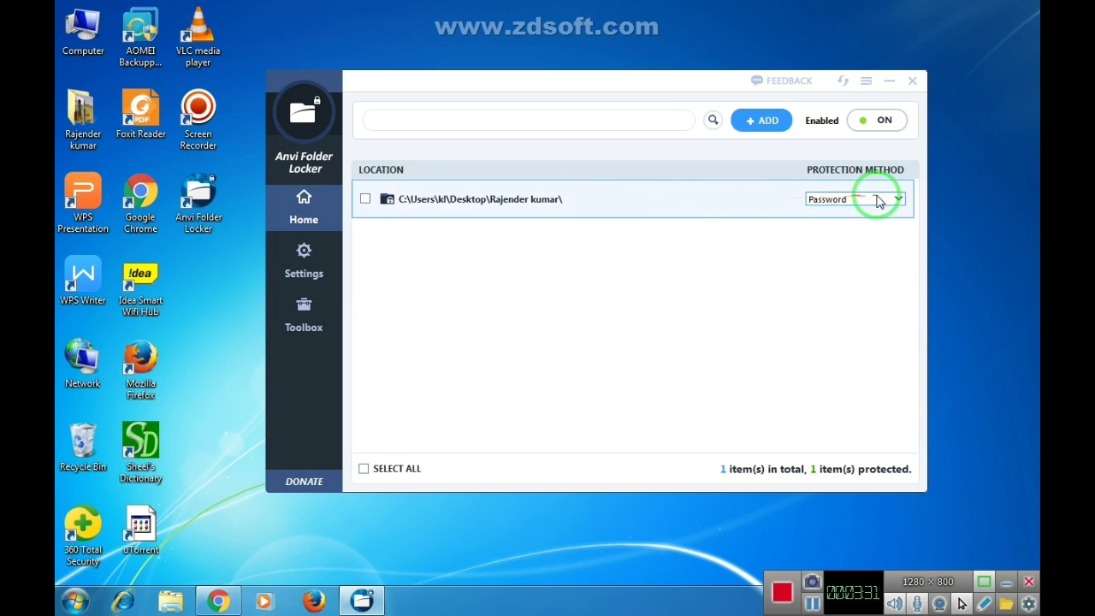
left_click(879, 201)
left_click(829, 224)
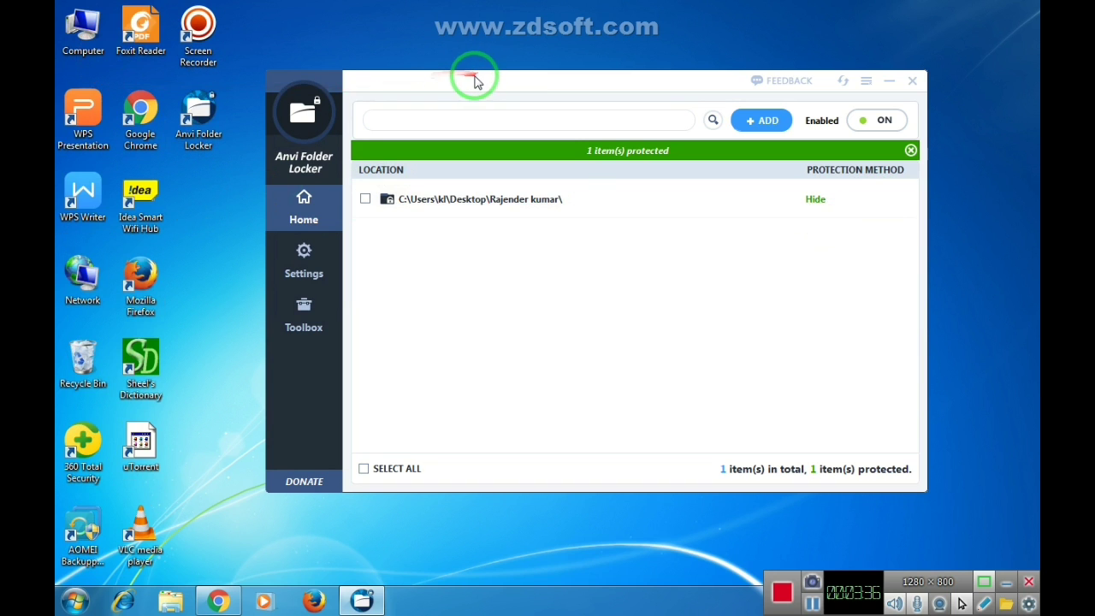
left_click_drag(471, 74, 514, 29)
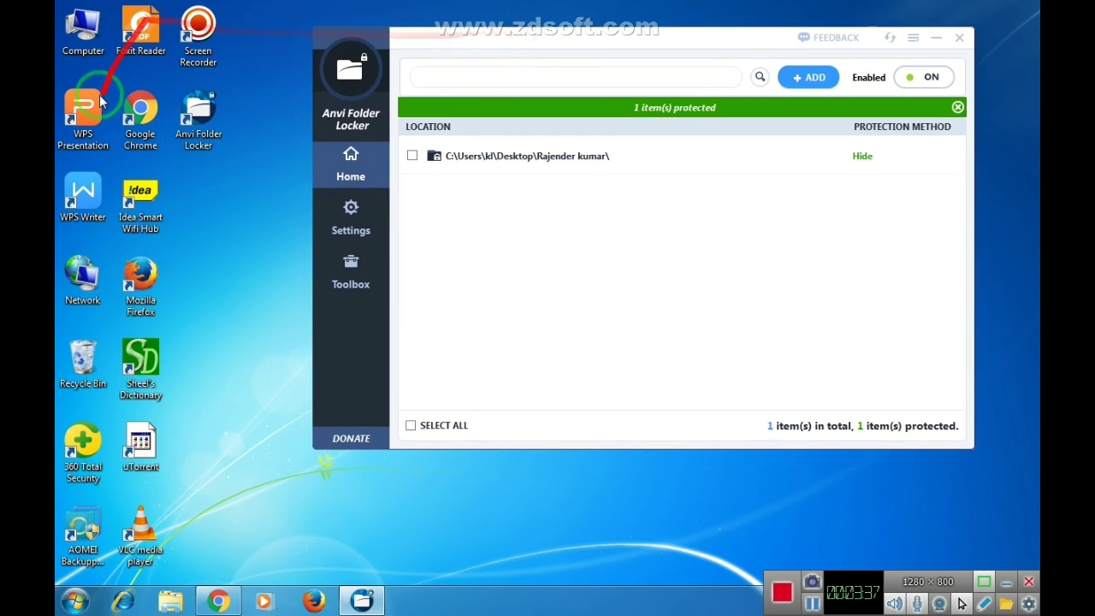
right_click(202, 213)
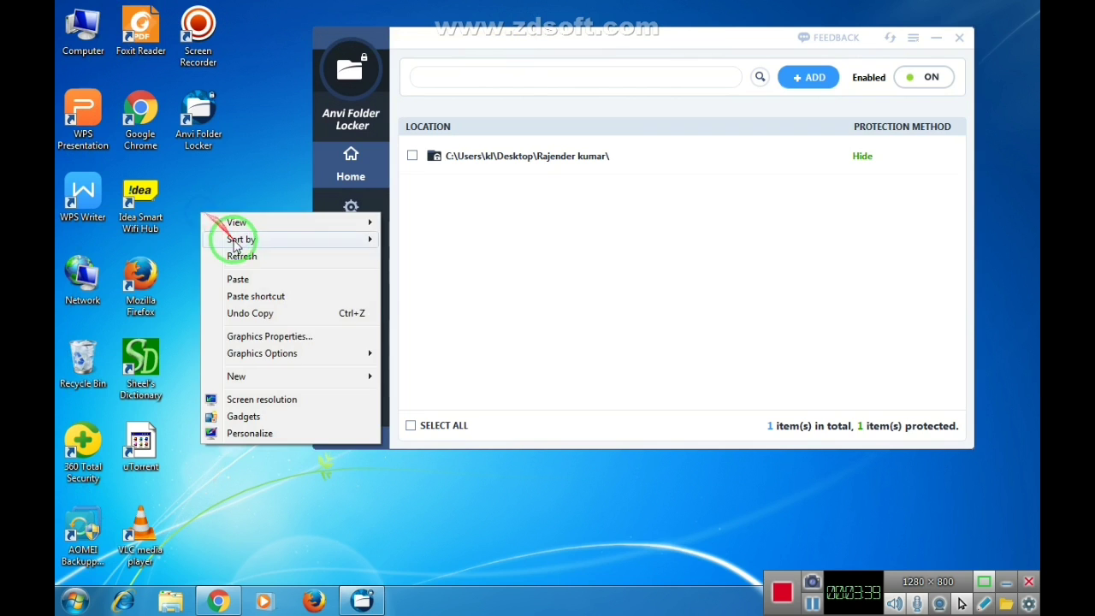
left_click(240, 256)
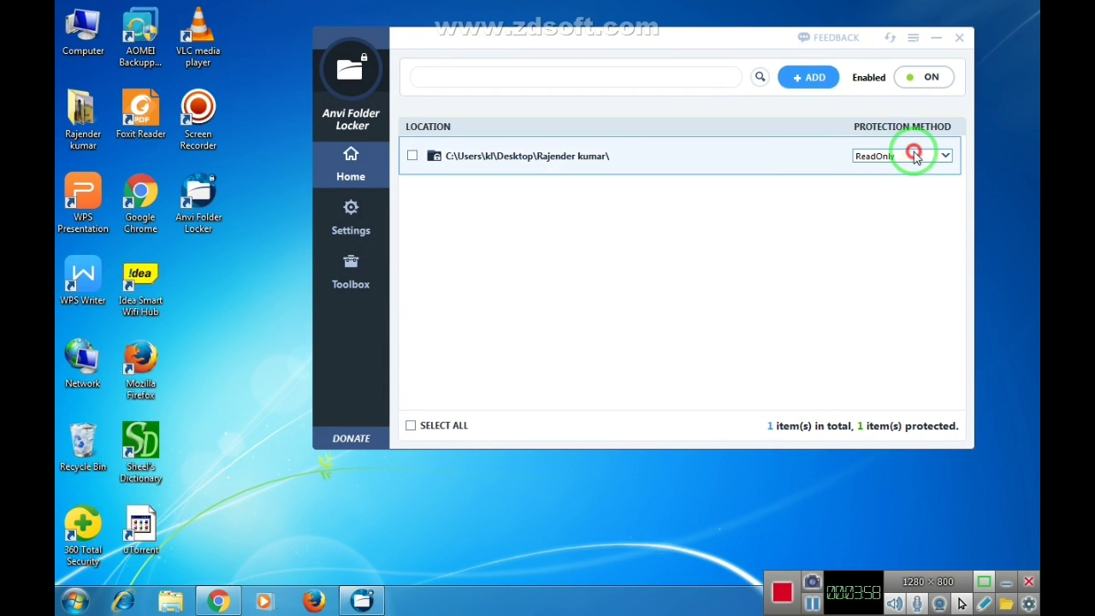
- Switch the folder's protection method from ReadOnly to Password and accept the default master password
left_click(914, 155)
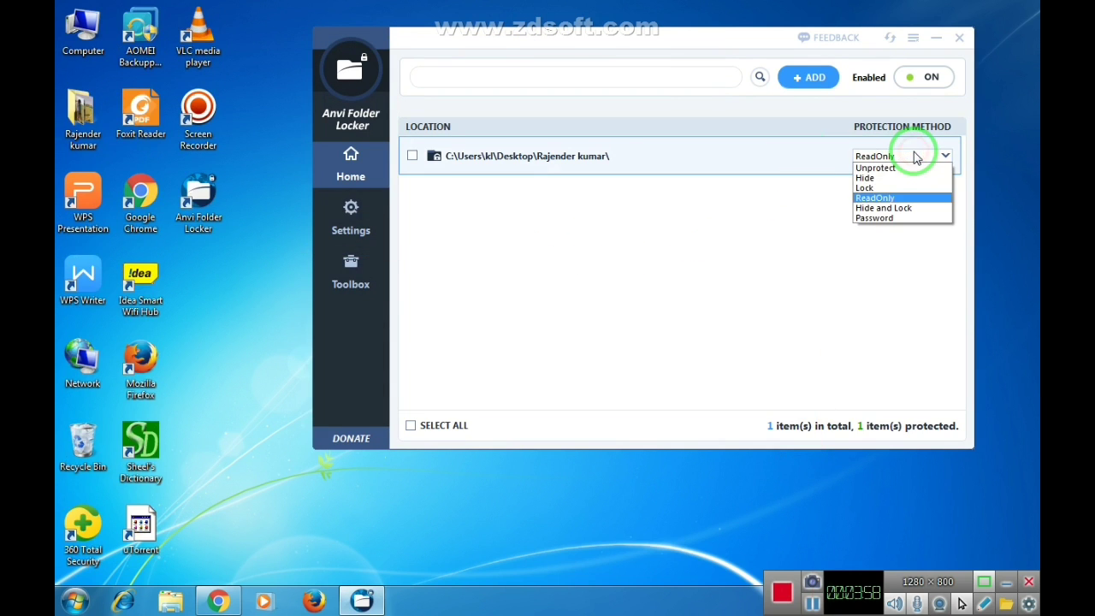
left_click(885, 220)
left_click(709, 352)
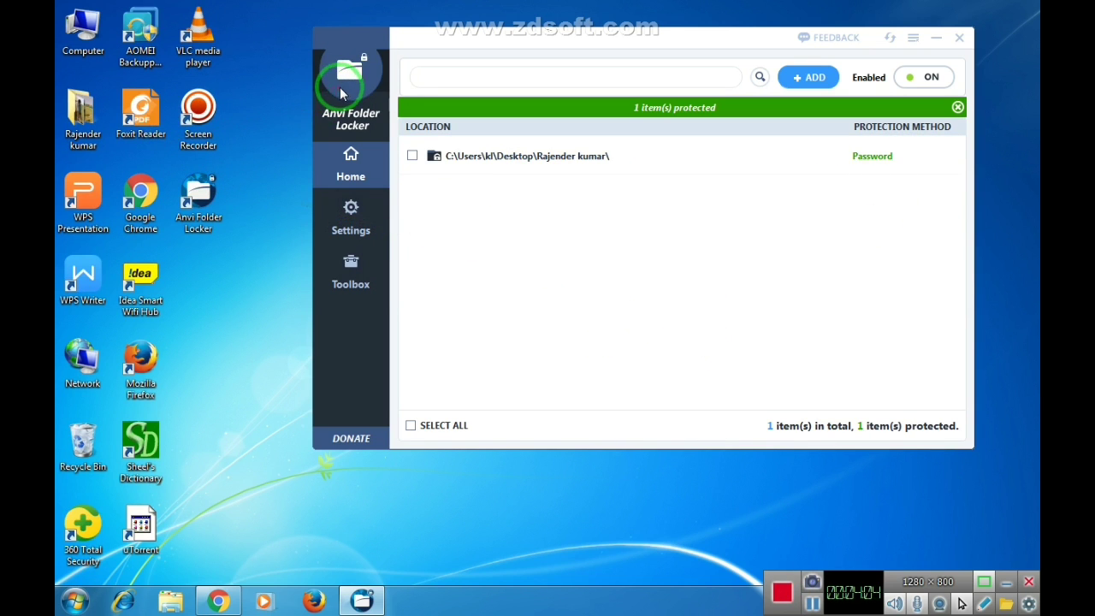
- Try to delete the protected folder from the desktop, then cancel without entering its password
right_click(76, 120)
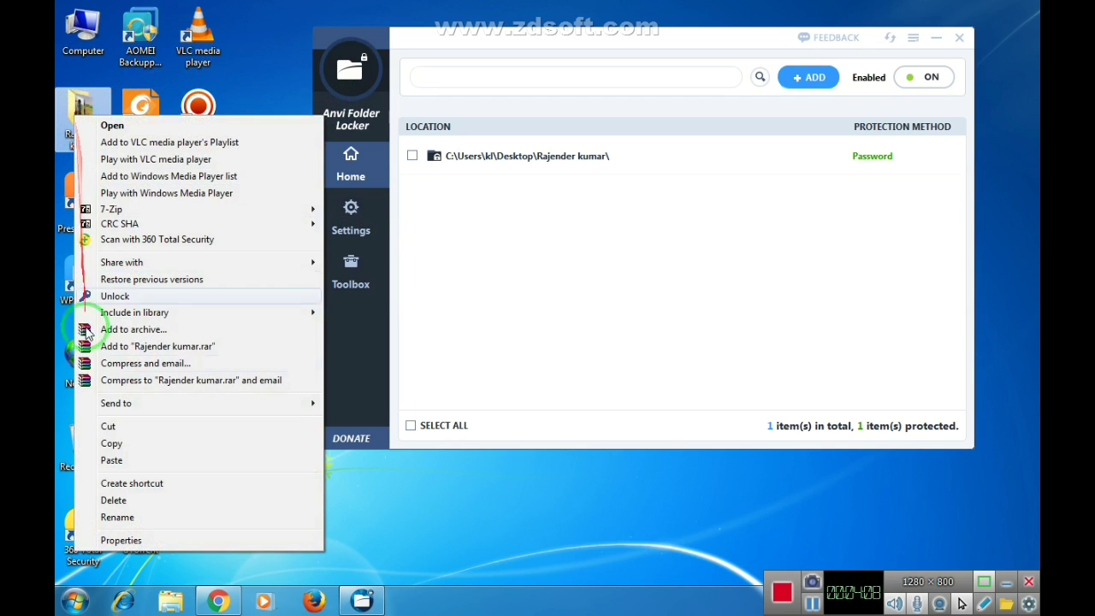
left_click(120, 503)
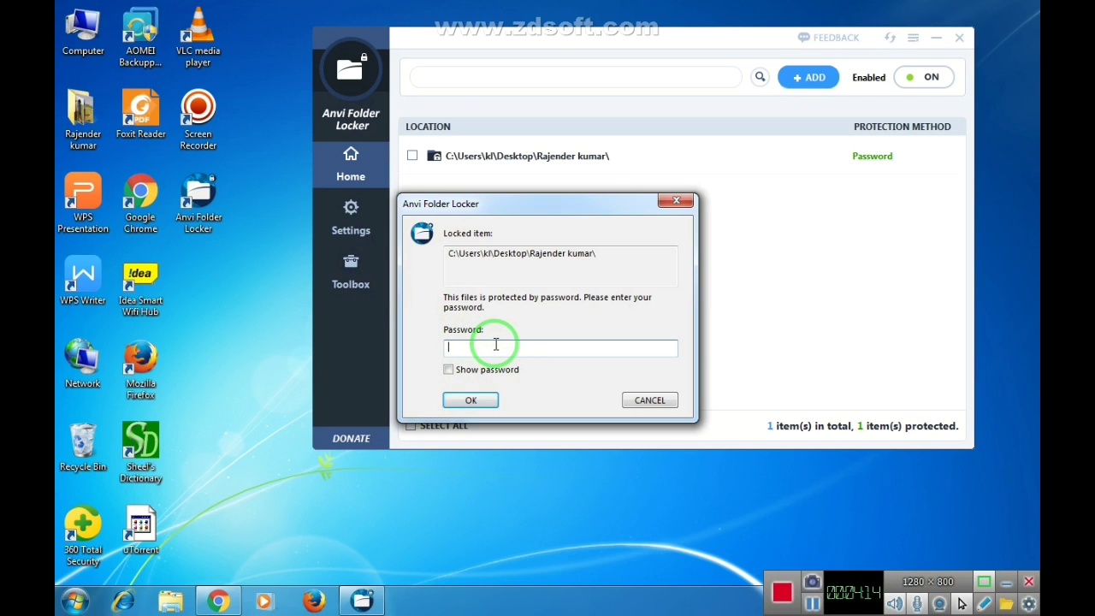
left_click(646, 399)
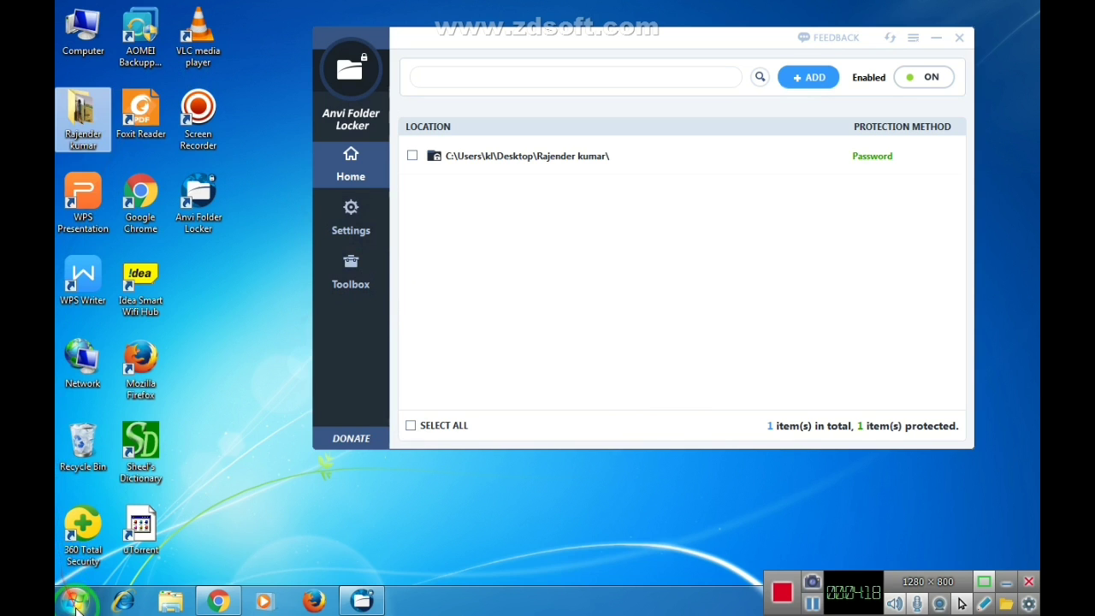
- Try to uninstall Anvi Folder Locker from the Control Panel's Programs and Features, cancel at the master password request and close the window
left_click(75, 604)
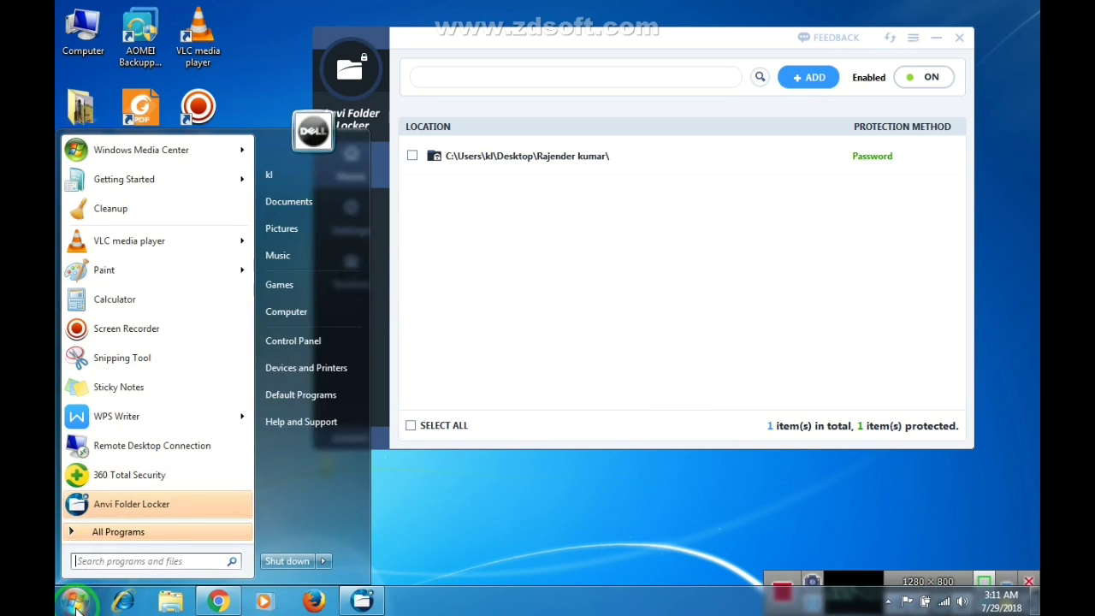
left_click(286, 341)
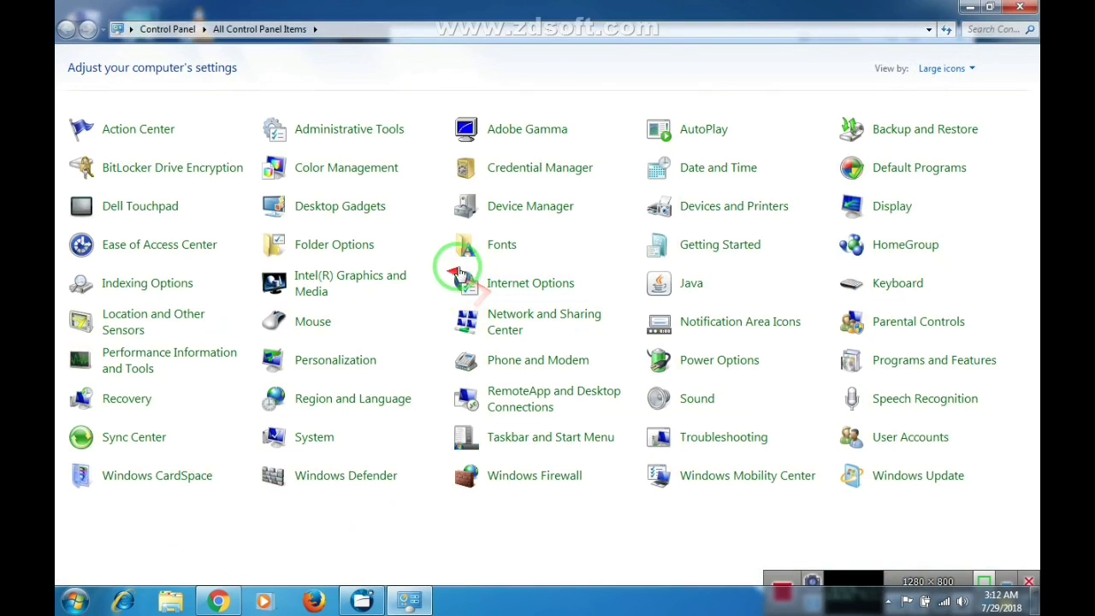
left_click(896, 364)
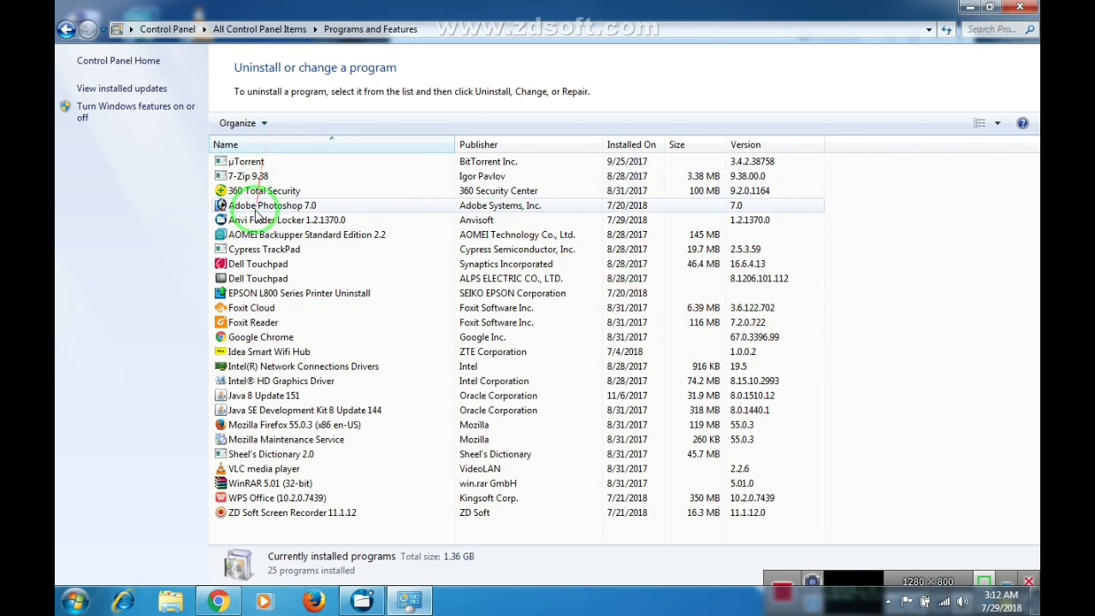
left_click(239, 223)
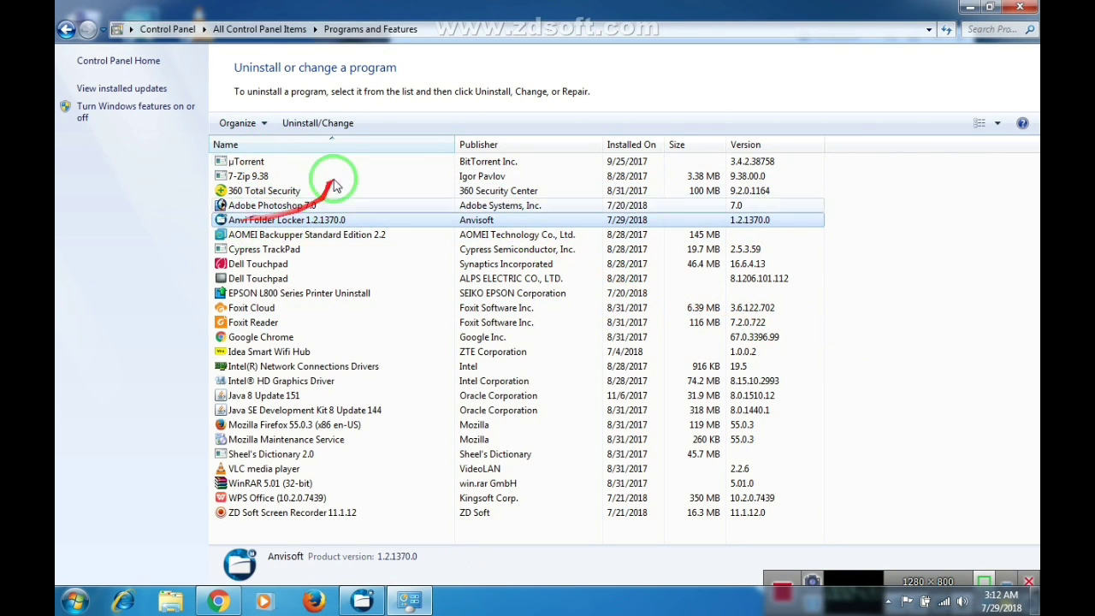
left_click(294, 126)
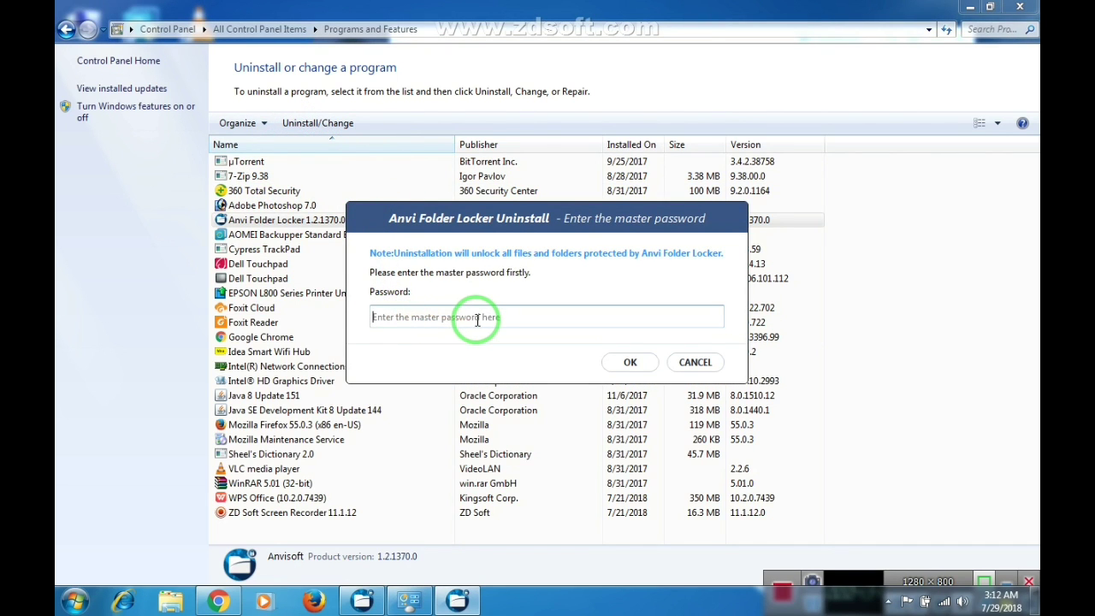
left_click(529, 315)
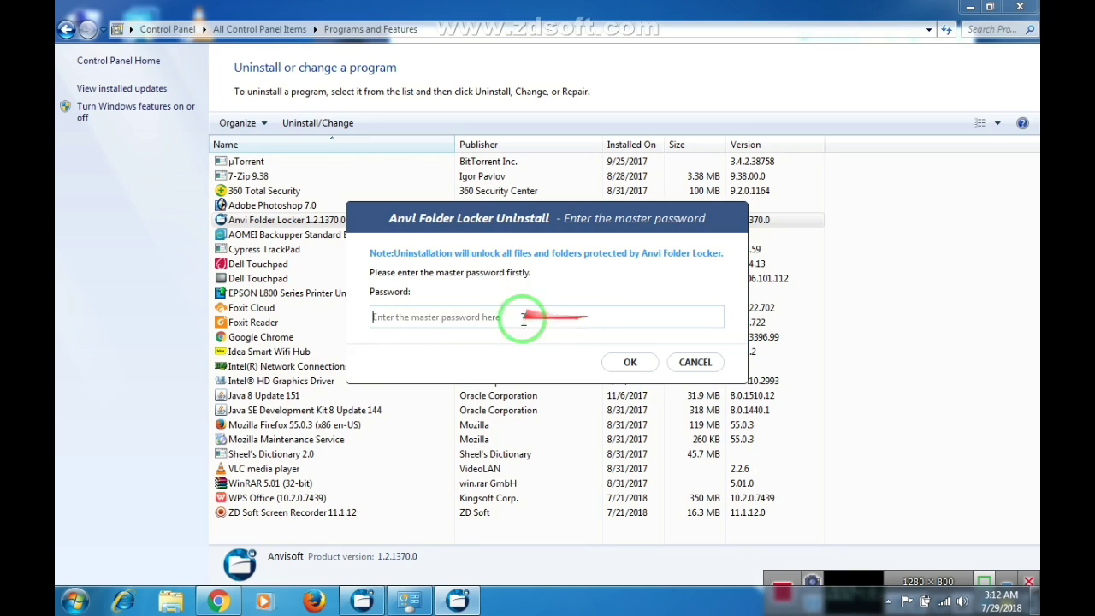
left_click(428, 314)
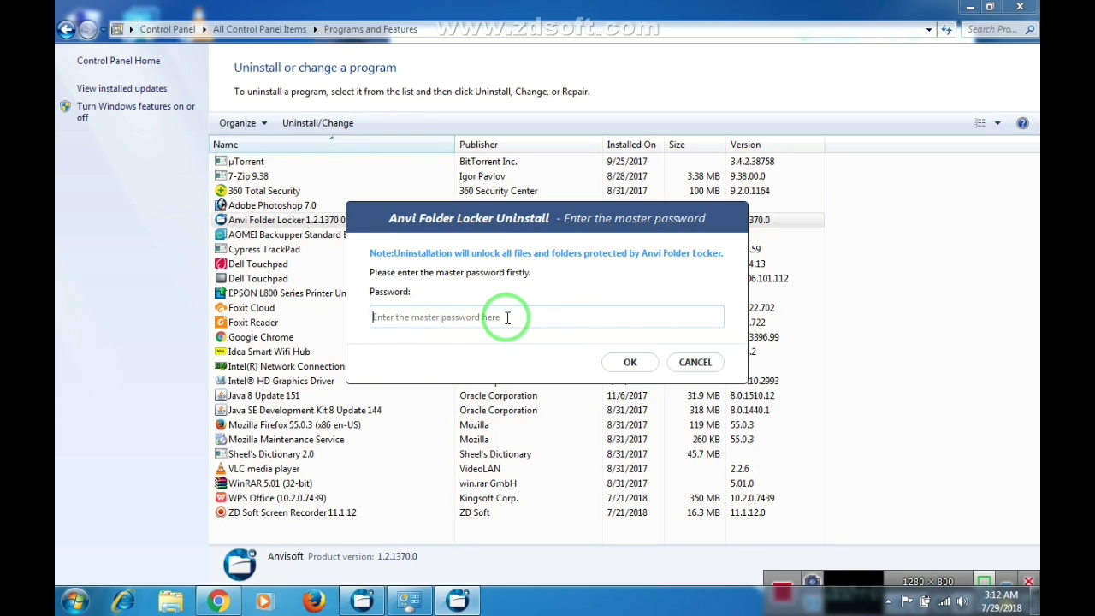
left_click(693, 364)
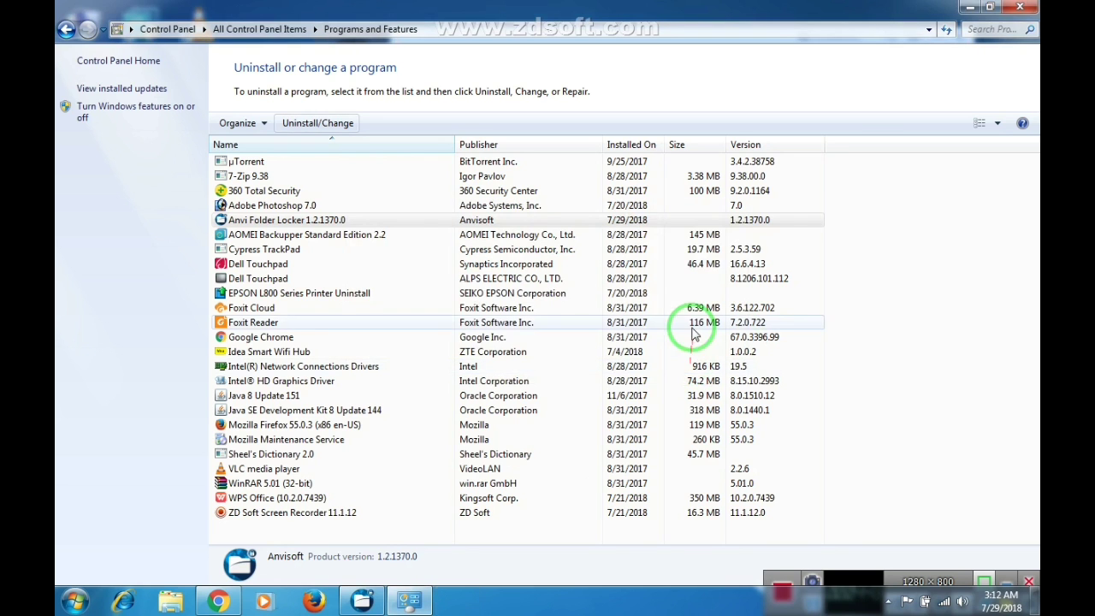
left_click(1018, 10)
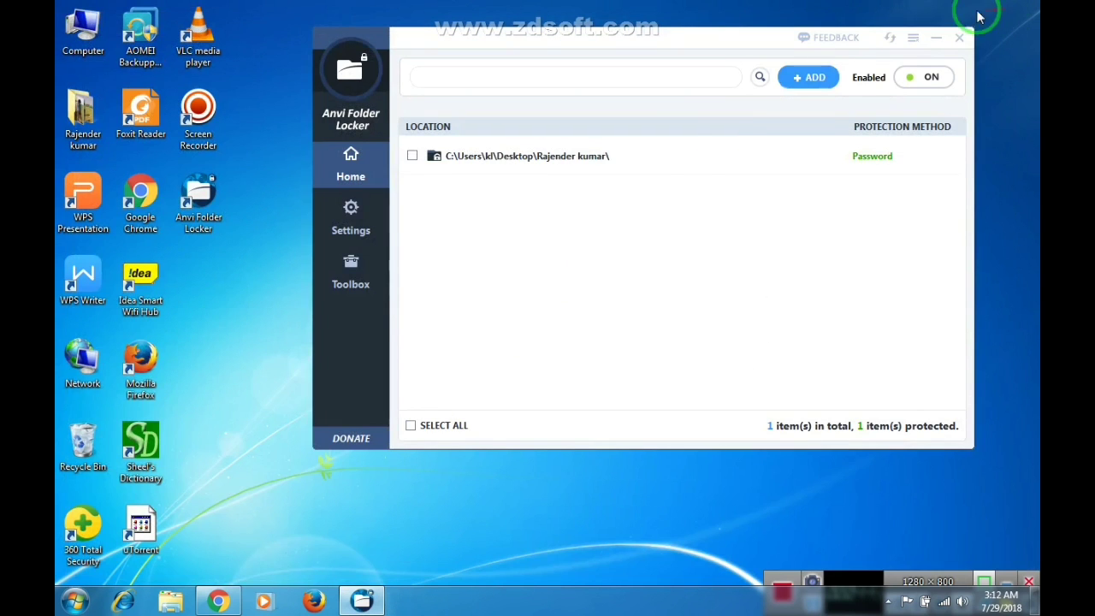
left_click(331, 161)
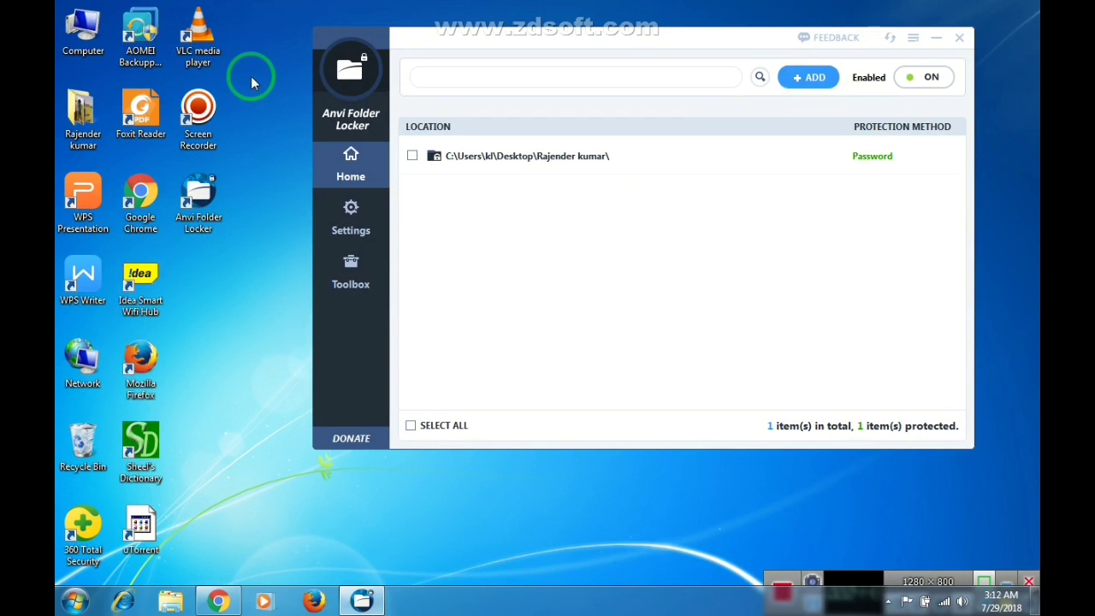
right_click(253, 78)
left_click(263, 112)
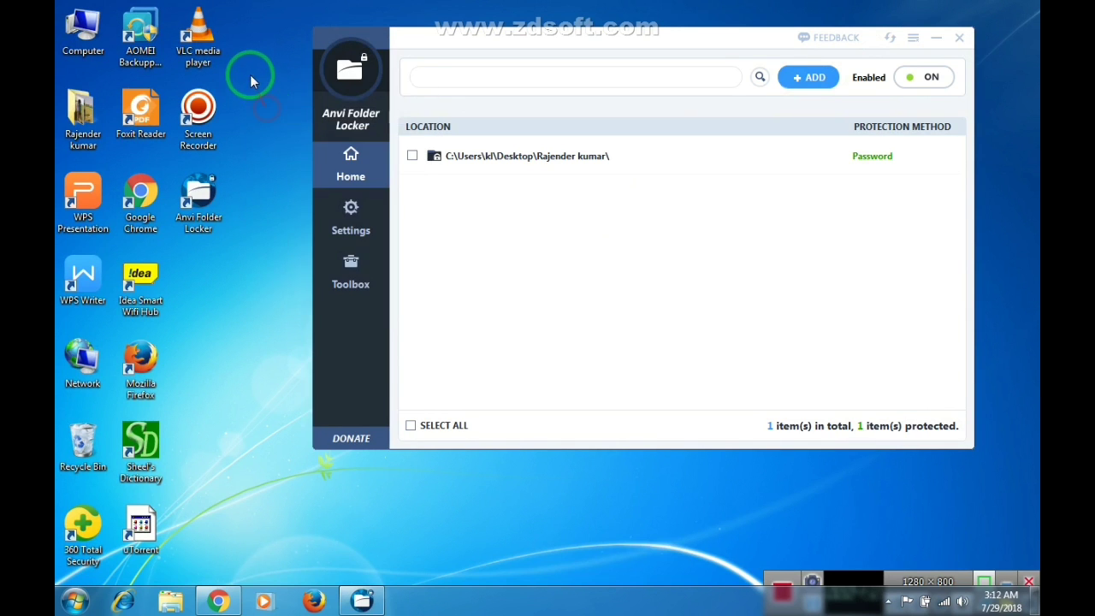
right_click(251, 78)
left_click(271, 115)
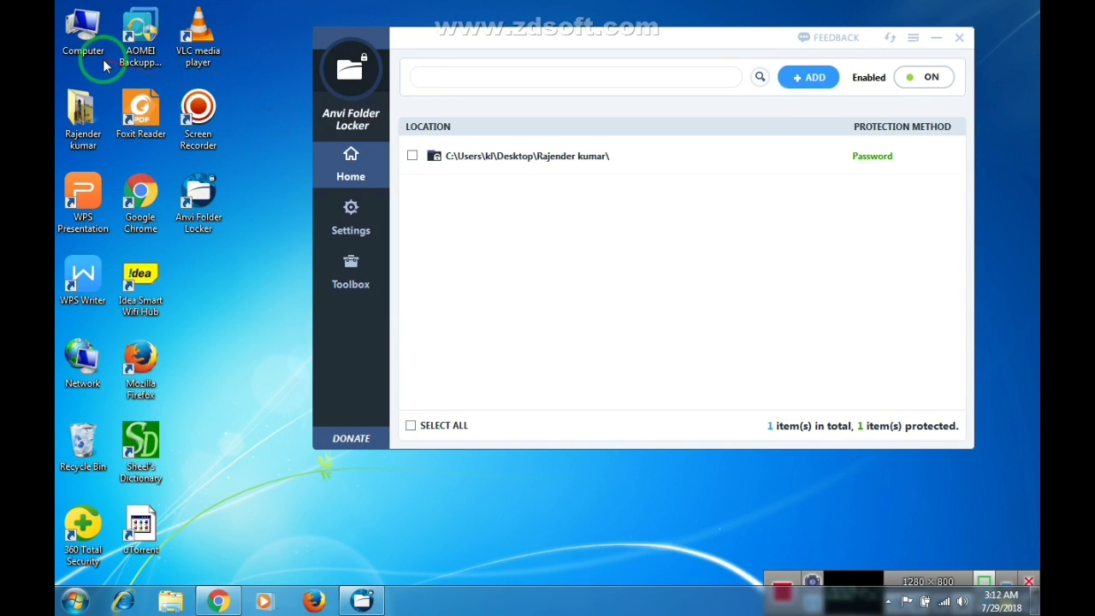
right_click(242, 58)
left_click(257, 102)
right_click(261, 92)
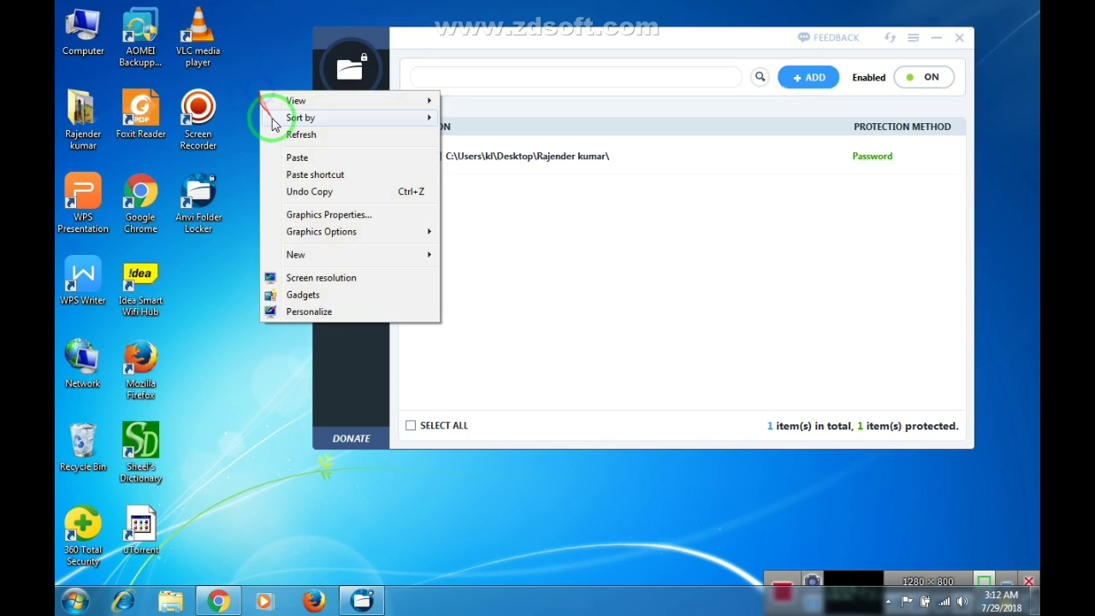
left_click(282, 135)
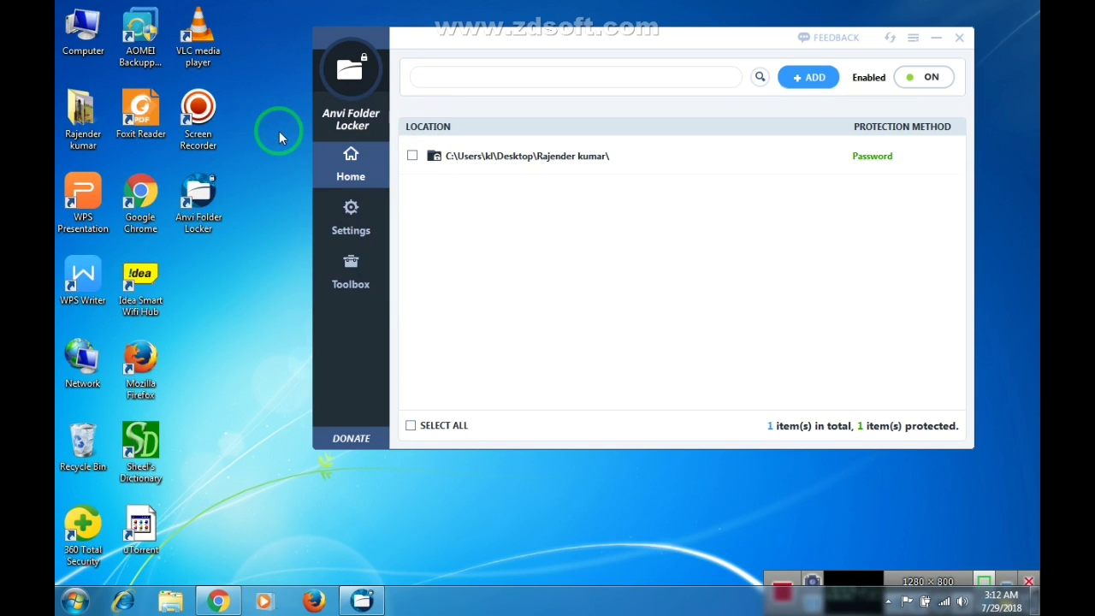